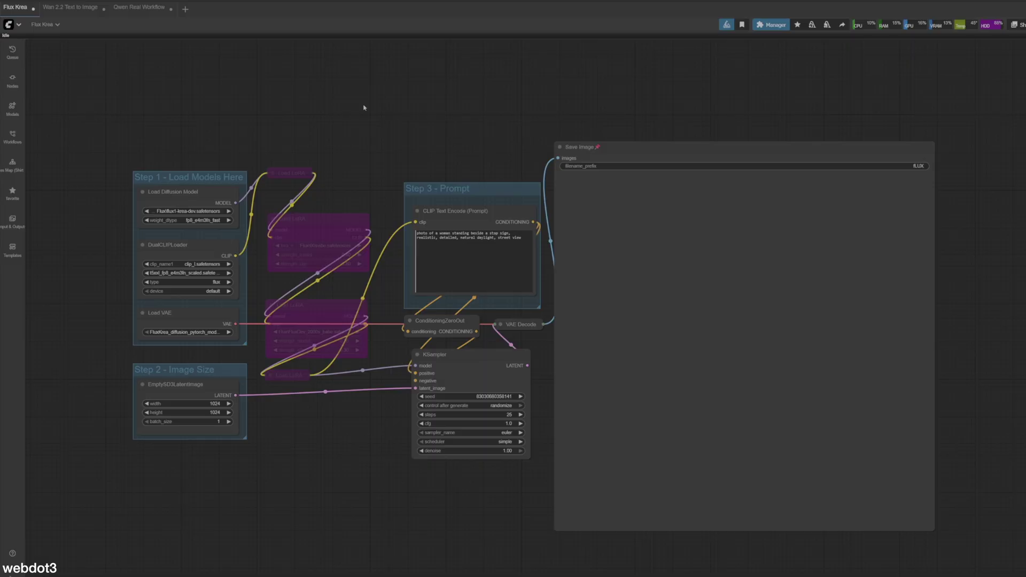
- Switch to the Wan 2.2 Text to Image workflow with the stop-sign prompt at 20 steps
click(70, 7)
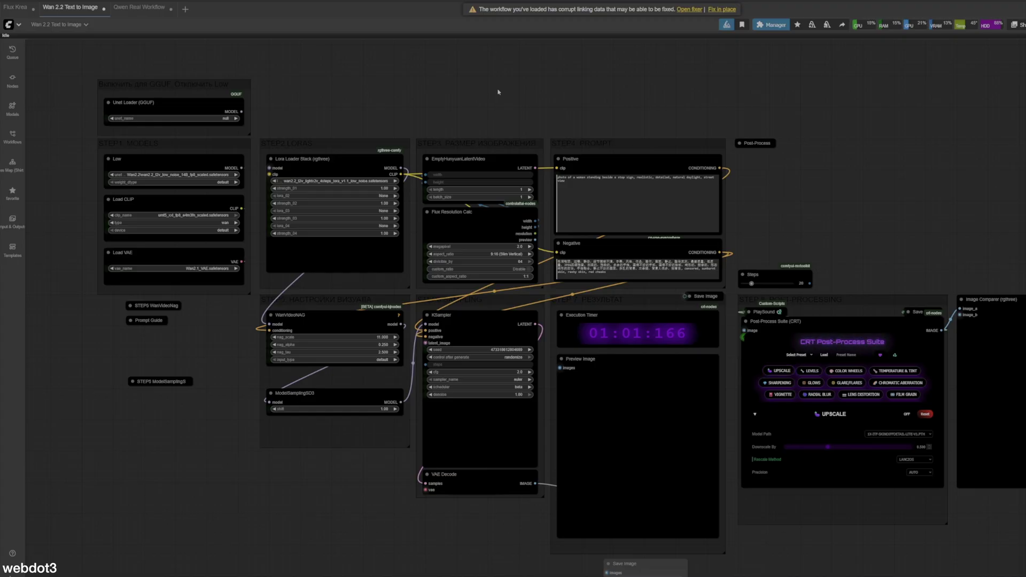
- Open the Qwen Real Workflow and zoom in on its stop-sign positive prompt, then back out
click(139, 7)
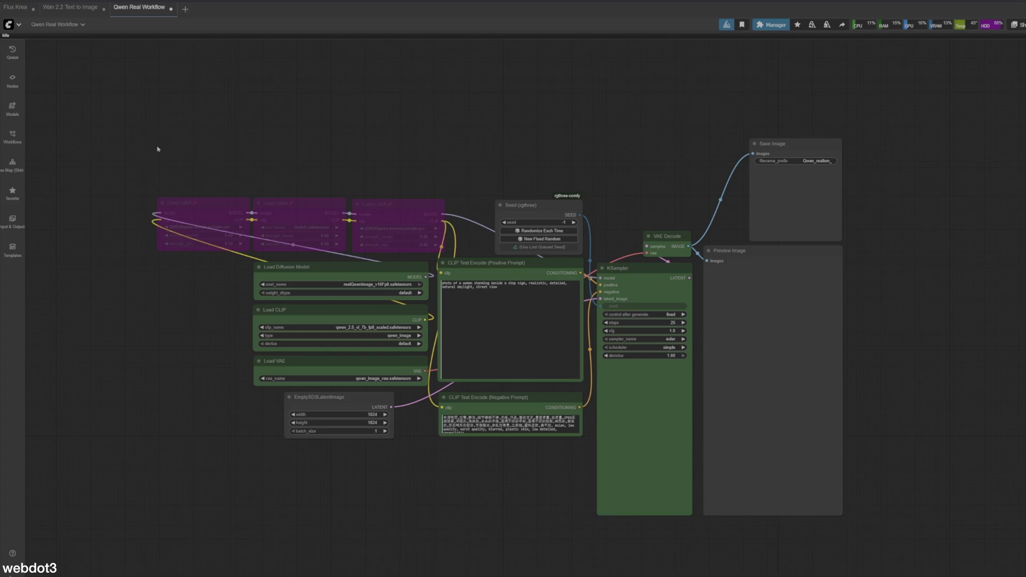
scroll(594, 364, up, 6)
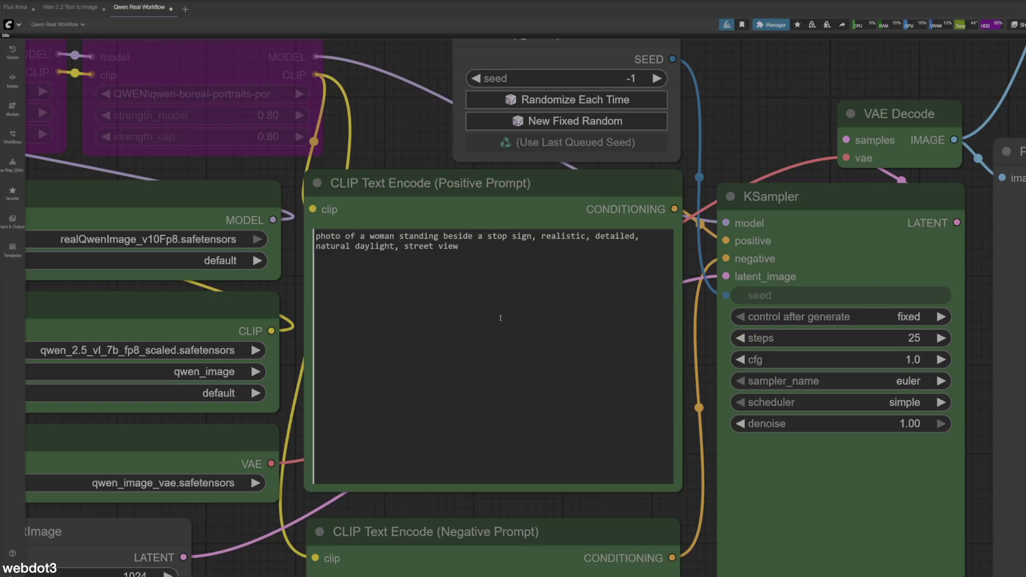
scroll(501, 320, down, 8)
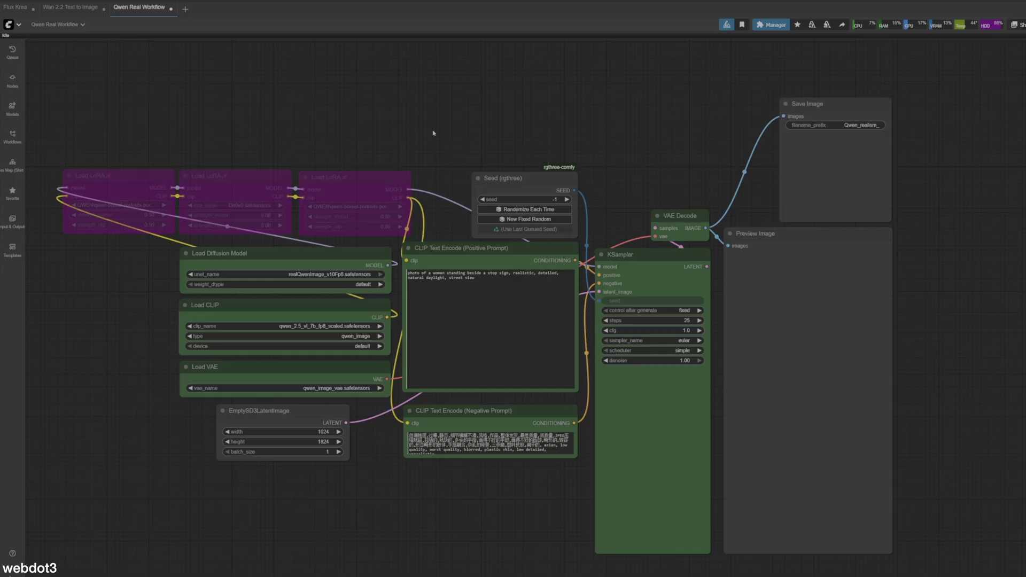
- Return to Flux Krea and pan from the Step 1 model loaders to the whole graph
click(15, 7)
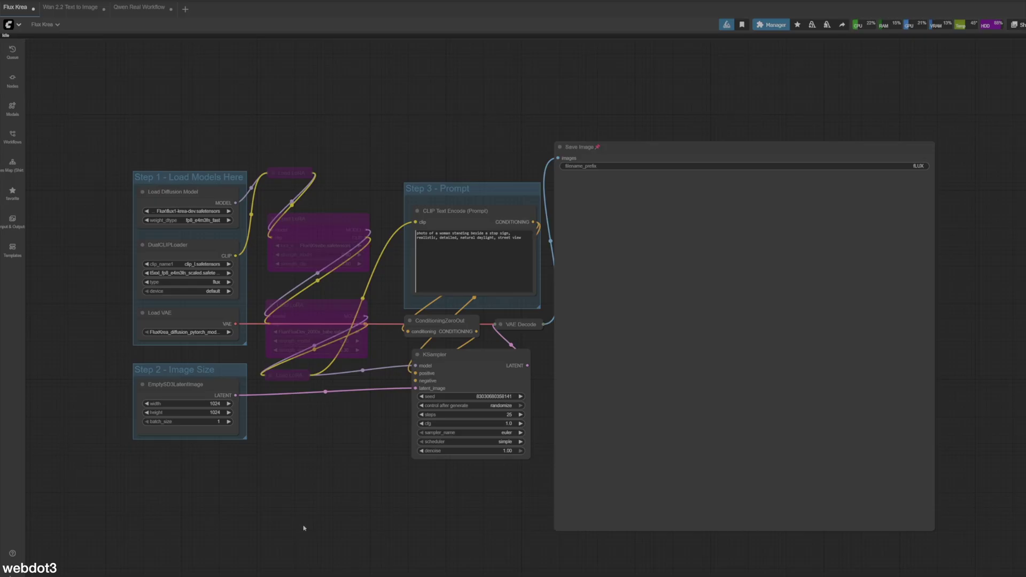
scroll(90, 145, up, 5)
drag(99, 152, 267, 123)
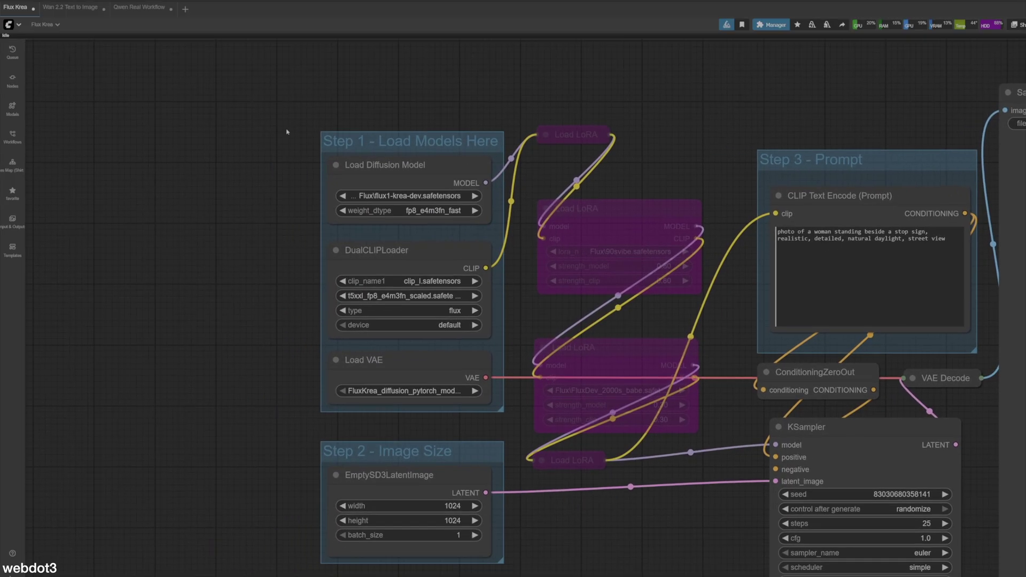
scroll(279, 140, up, 6)
scroll(279, 140, down, 5)
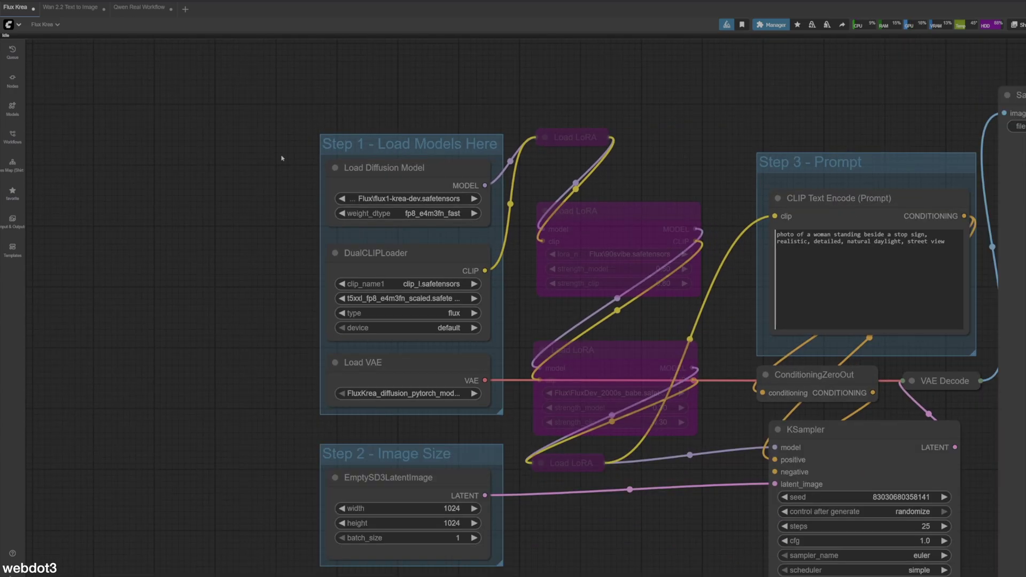
drag(559, 497, 327, 452)
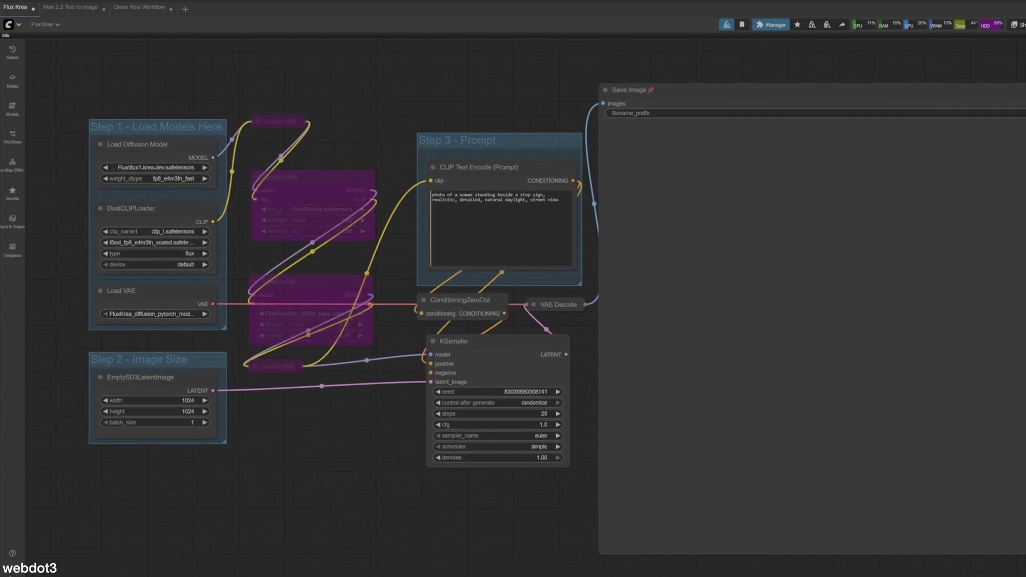
drag(327, 451, 281, 431)
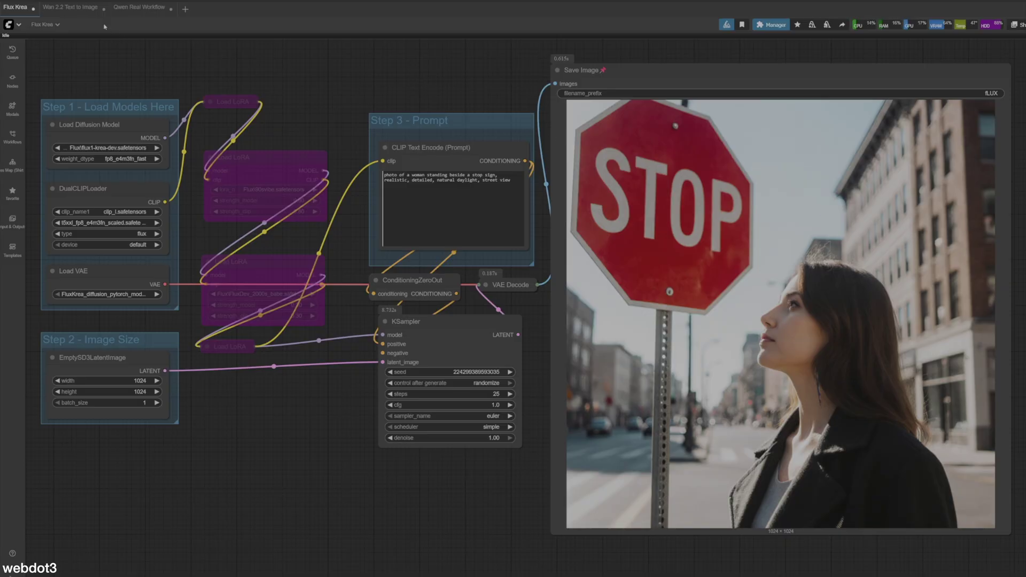
- Queue the Wan 2.2 Text to Image workflow to render the stop-sign image
click(70, 7)
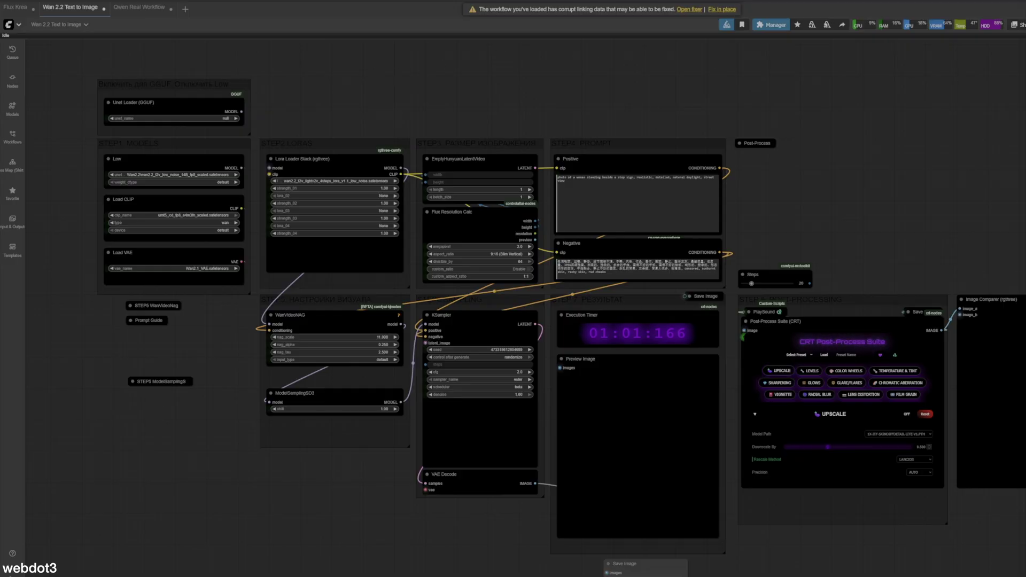
key(ctrl+Return)
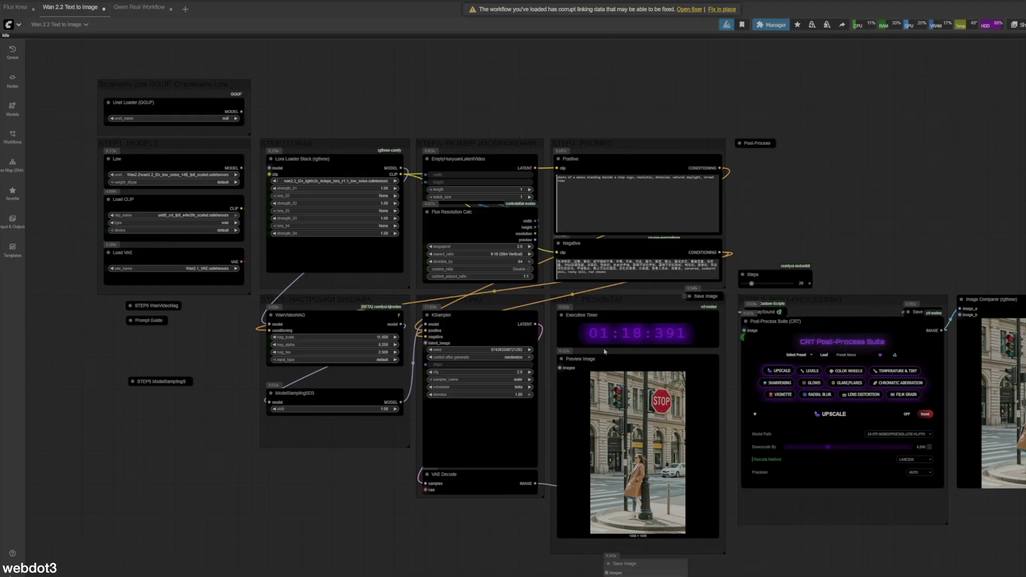
- Zoom into the 1088 × 1856 Wan 2.2 preview image, then zoom back out
scroll(641, 459, up, 12)
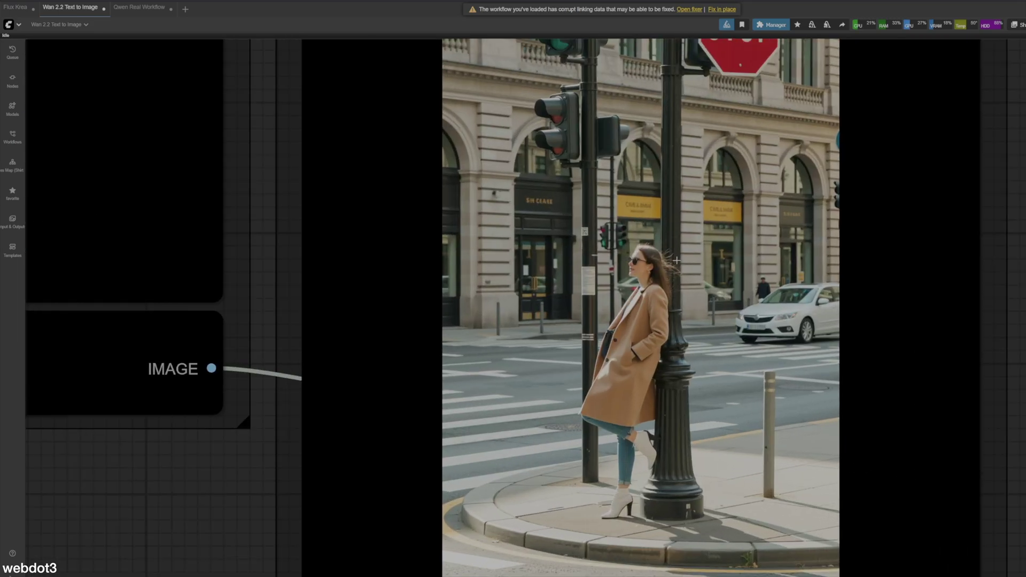
scroll(677, 261, up, 4)
scroll(733, 387, down, 5)
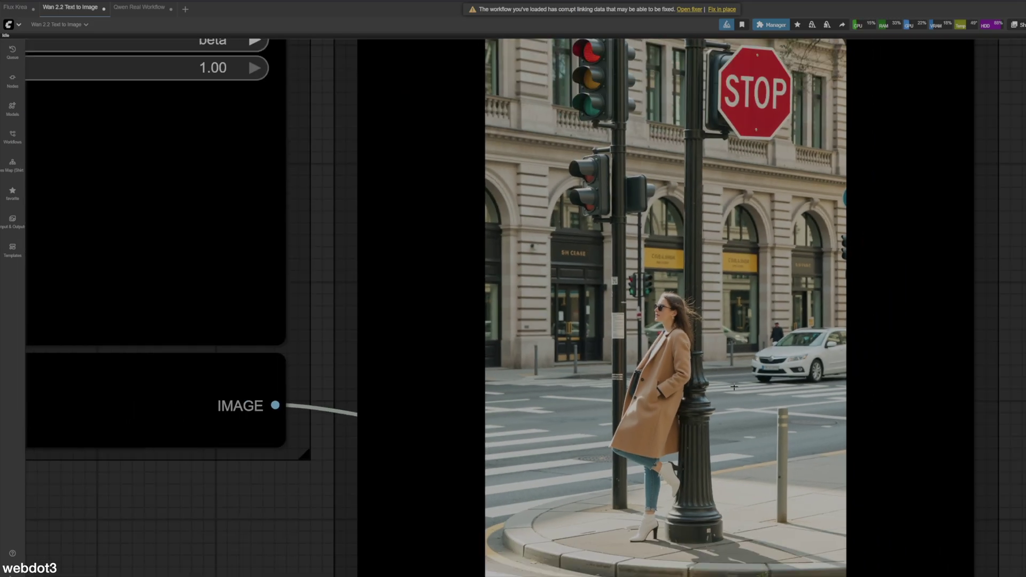
scroll(733, 386, down, 1)
scroll(743, 350, down, 1)
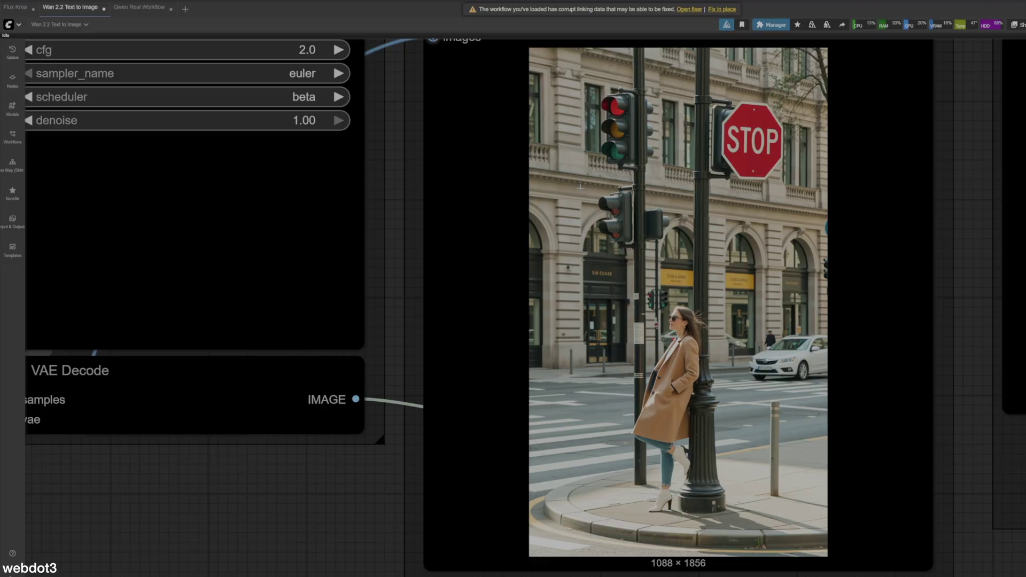
scroll(939, 270, up, 2)
scroll(939, 270, right, 2)
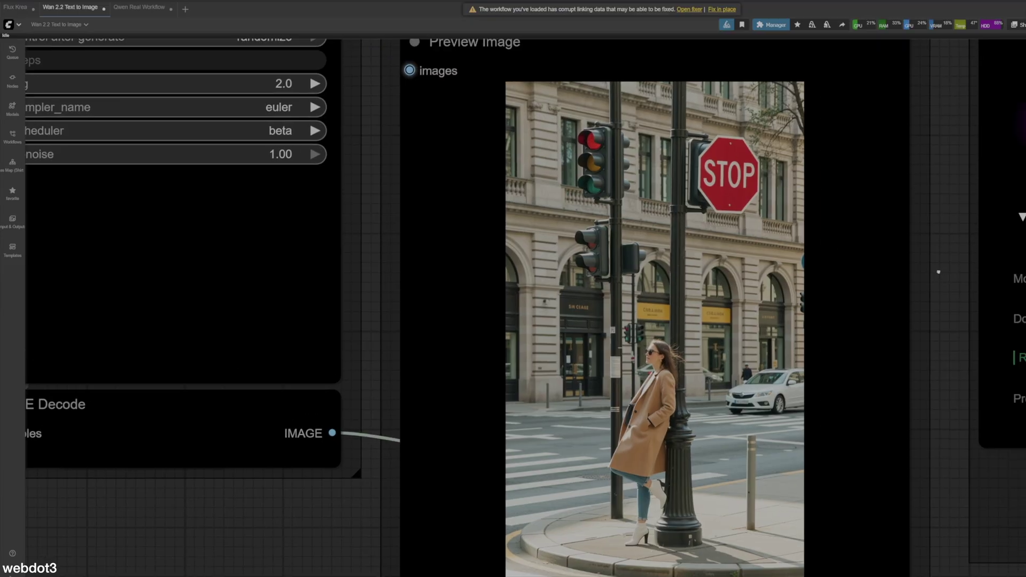
scroll(930, 275, down, 5)
scroll(930, 275, up, 3)
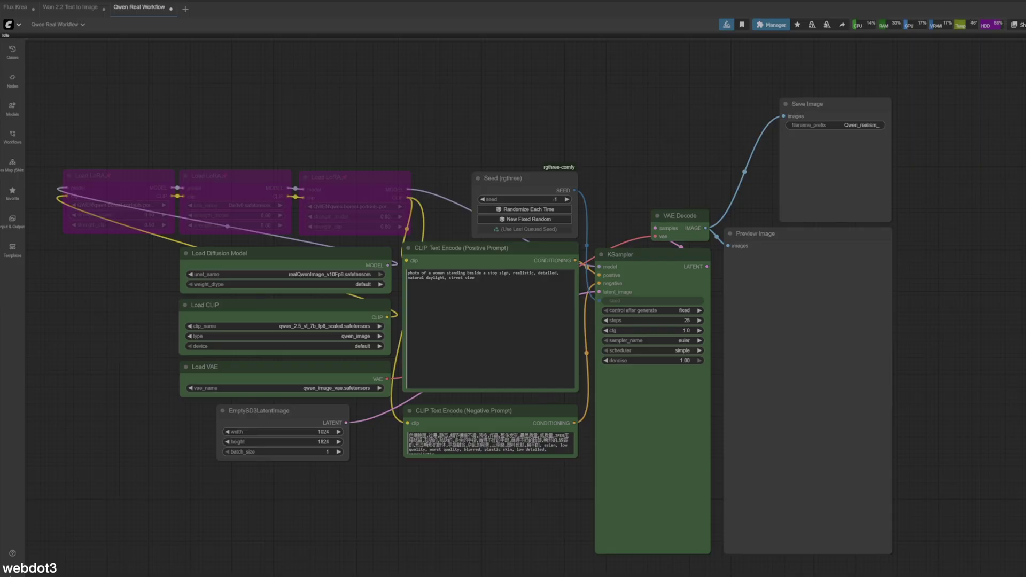
- Queue the Qwen workflow and zoom into its Preview Image of the woman by the stop sign
key(ctrl+Return)
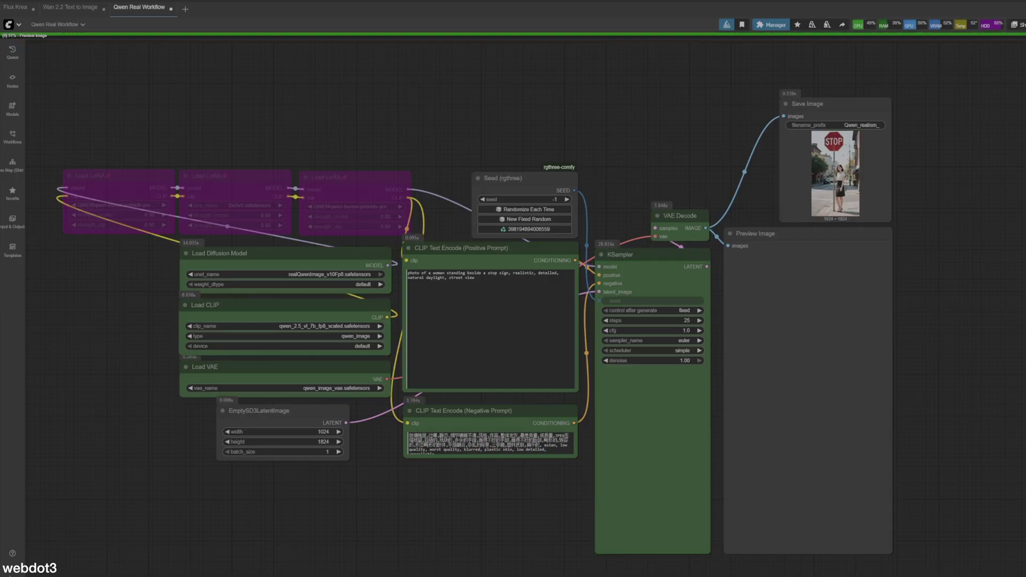
scroll(990, 417, up, 5)
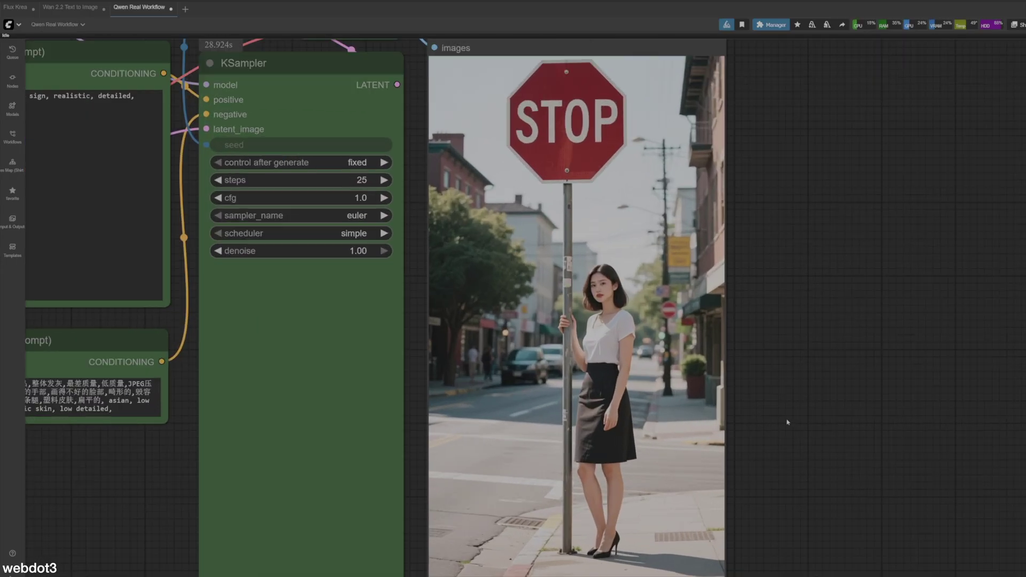
scroll(791, 385, up, 2)
drag(794, 343, 898, 462)
scroll(682, 297, up, 8)
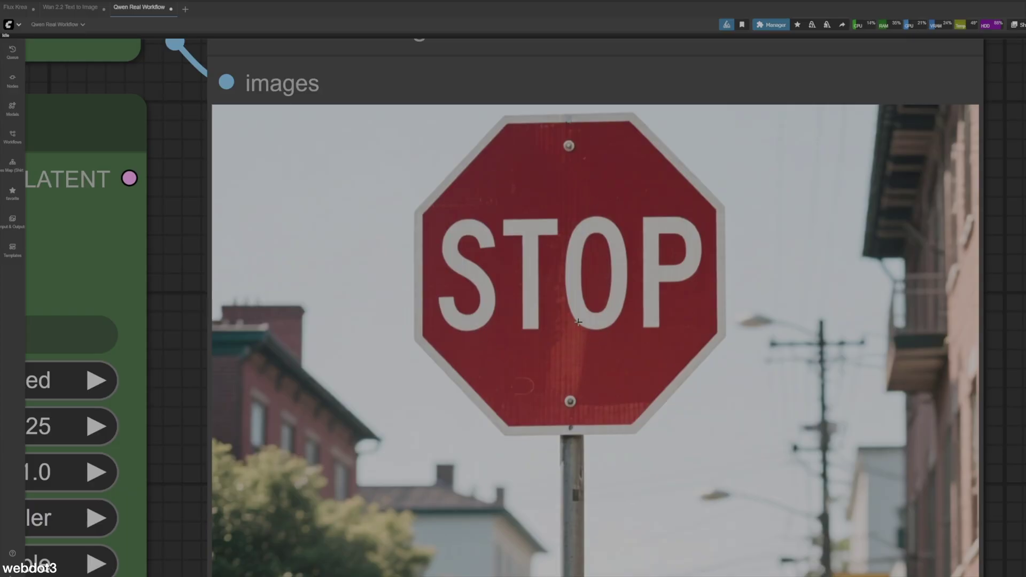
scroll(578, 322, up, 1)
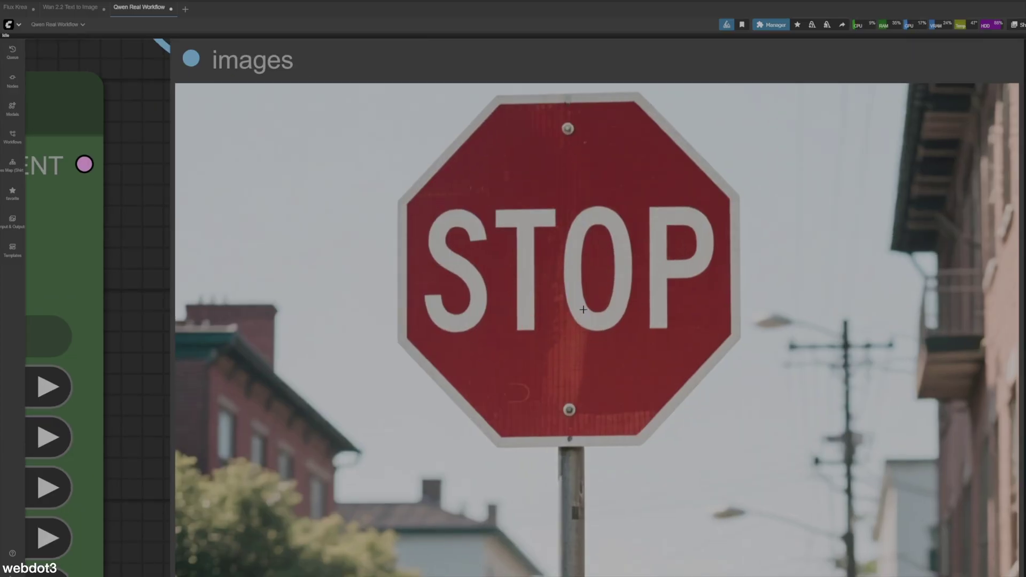
scroll(583, 308, down, 9)
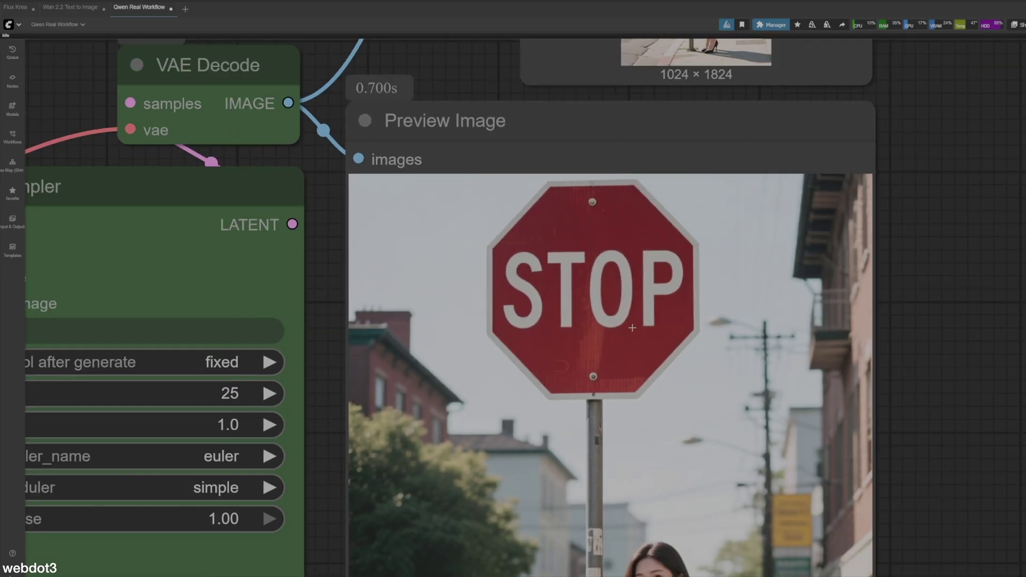
scroll(924, 404, down, 1)
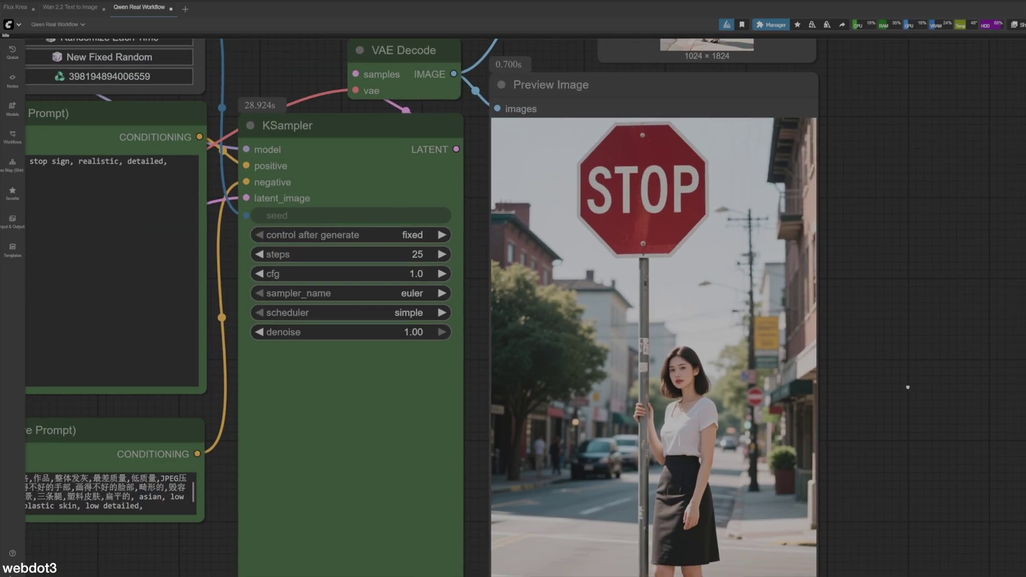
drag(924, 404, 886, 346)
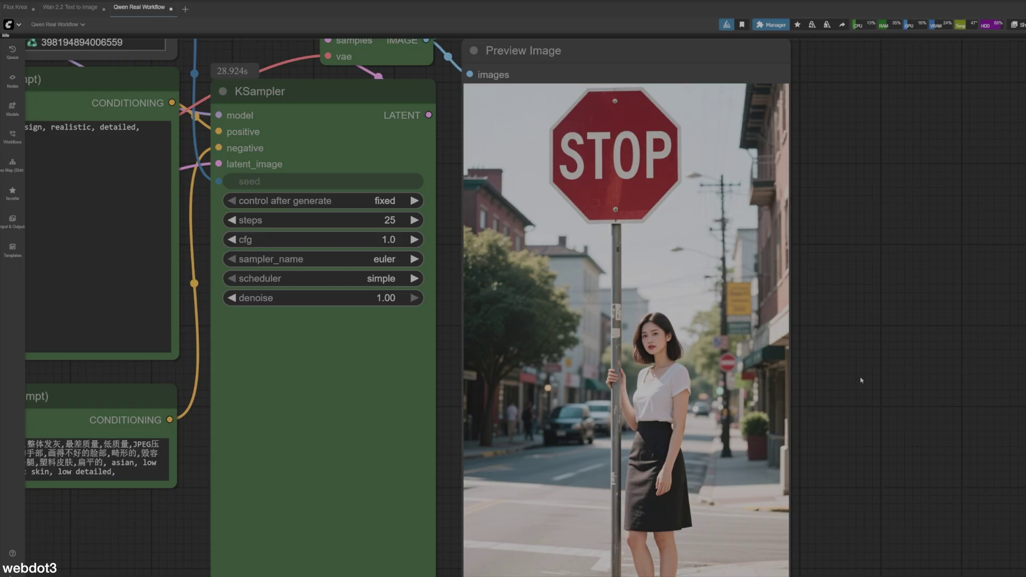
scroll(862, 380, down, 1)
drag(861, 379, 804, 320)
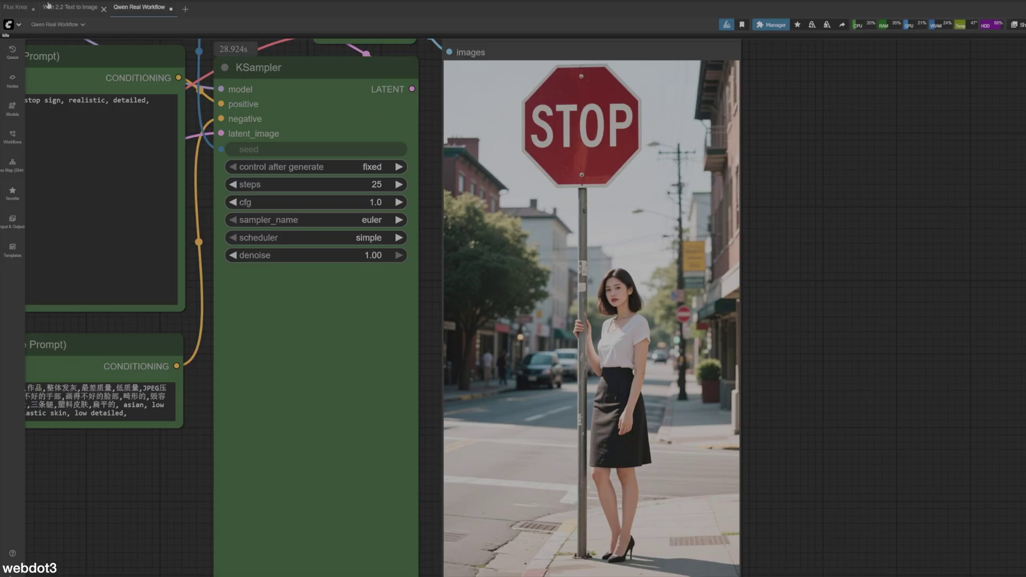
- Check the Wan 2.2 stop-sign result, then pan to Flux Krea's saved 1024×1024 image
click(70, 7)
scroll(461, 393, up, 7)
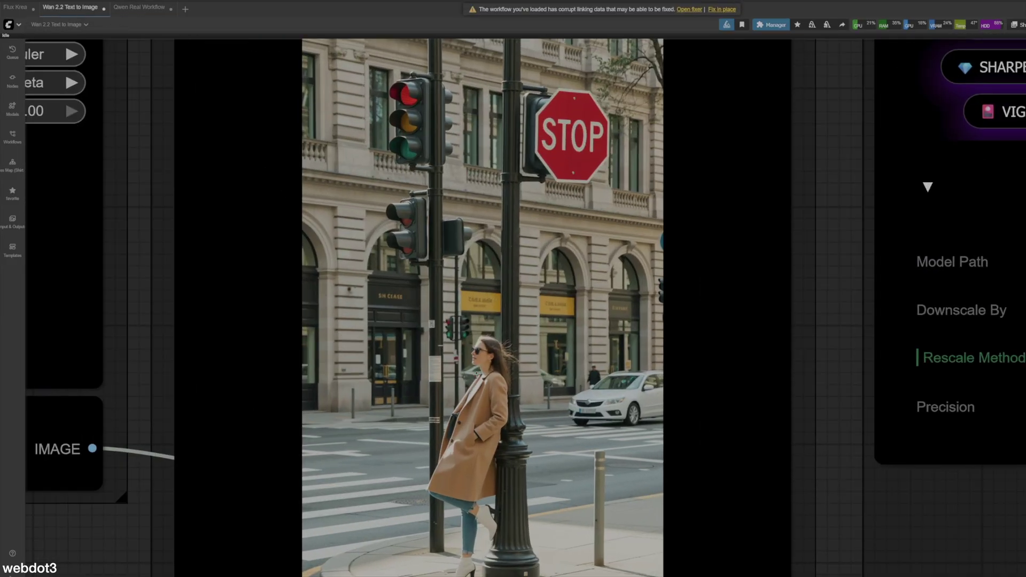
scroll(460, 394, down, 4)
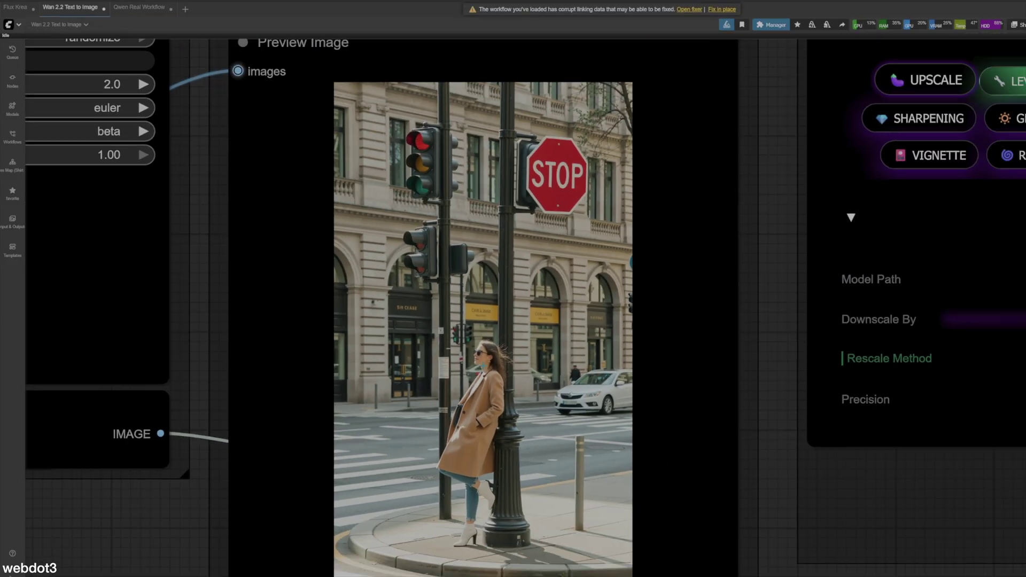
click(15, 7)
drag(476, 537, 259, 533)
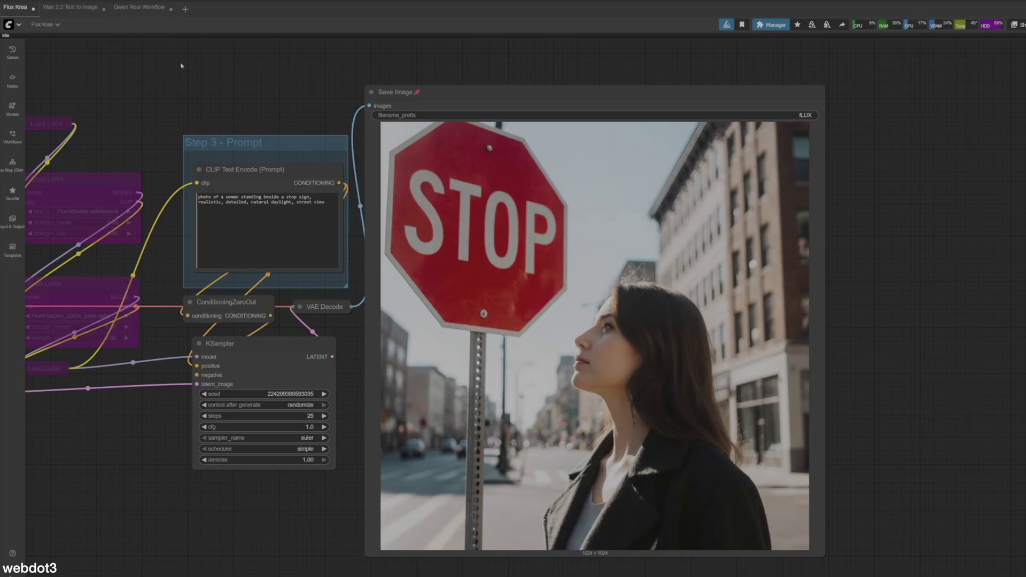
- In the Qwen Real Workflow, un-bypass the first Load LoRA node (l3n0v0)
click(139, 7)
drag(194, 276, 468, 321)
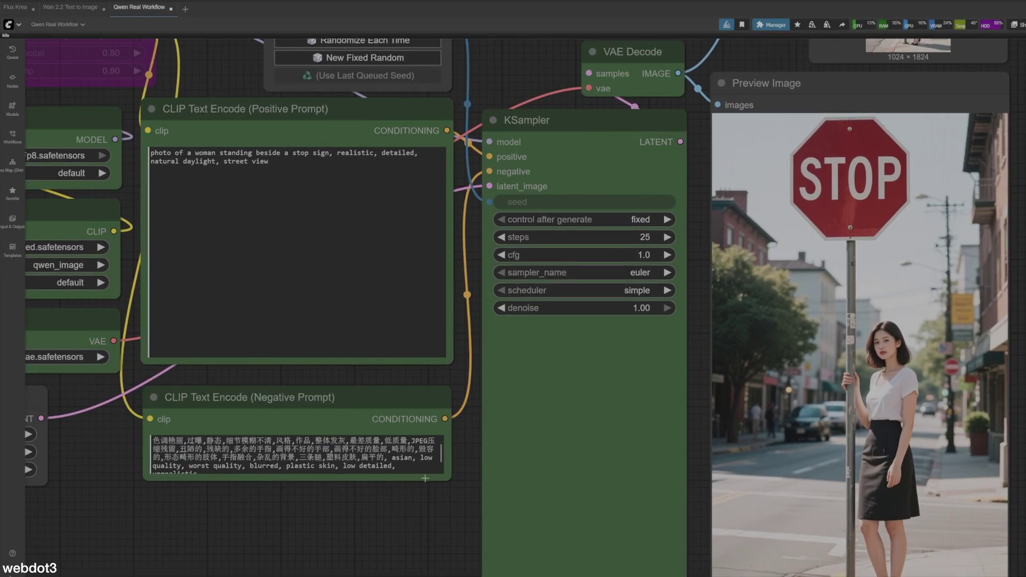
scroll(372, 379, down, 3)
drag(256, 41, 568, 124)
click(137, 202)
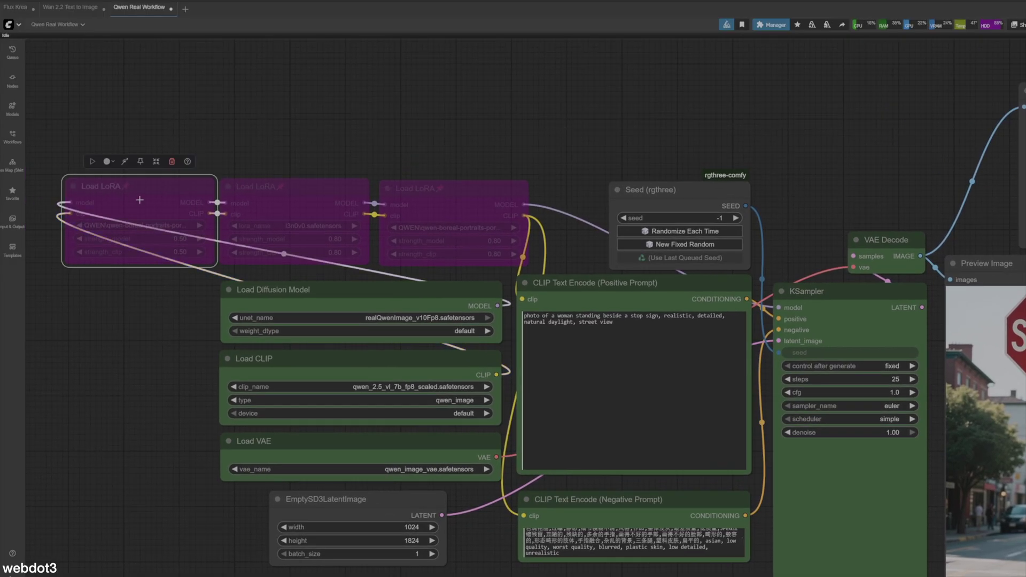
right_click(160, 186)
click(193, 356)
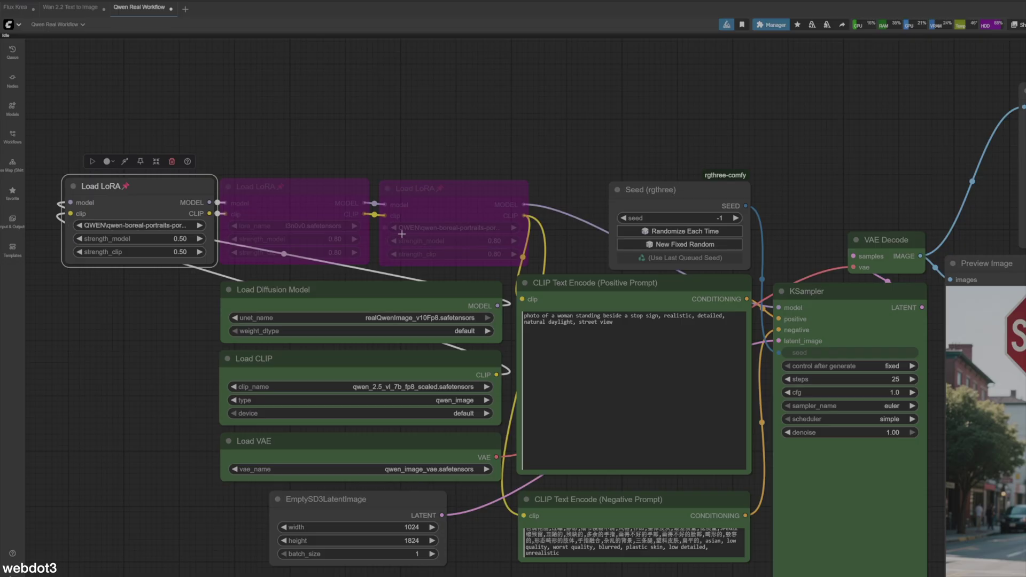
- Un-bypass the second Load LoRA node and paste both LoRA tags into the positive prompt
click(320, 207)
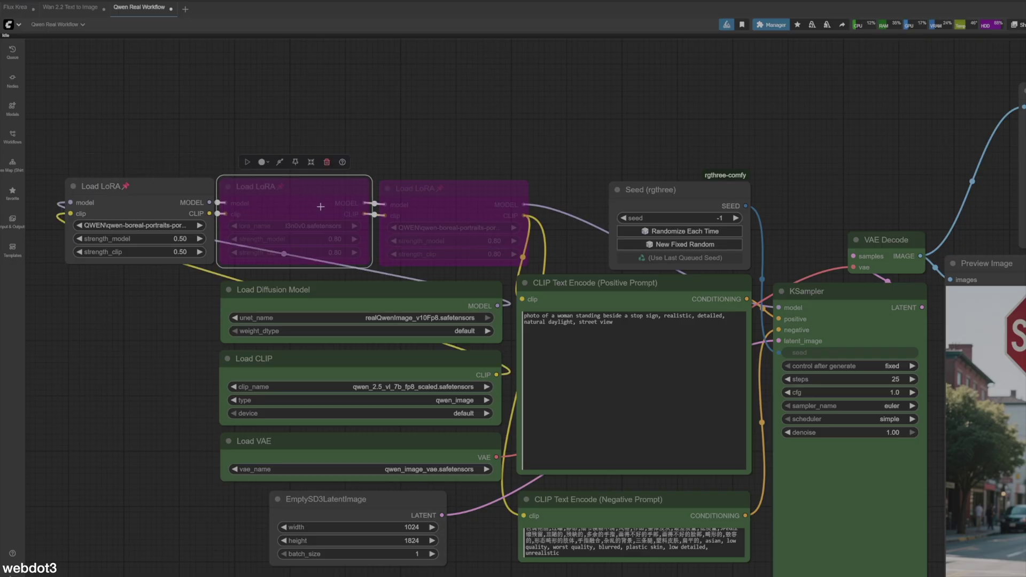
right_click(321, 207)
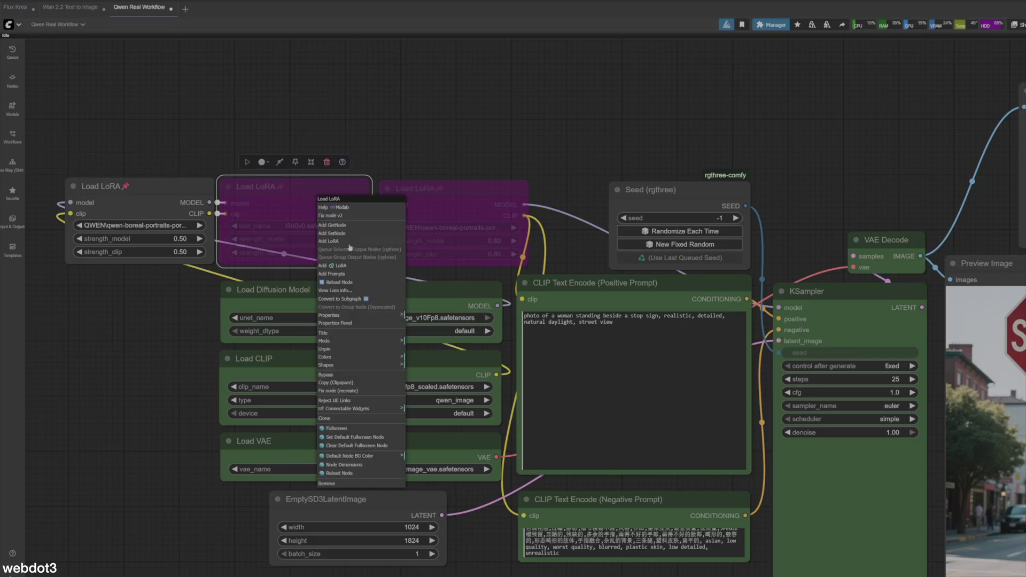
click(342, 377)
click(605, 345)
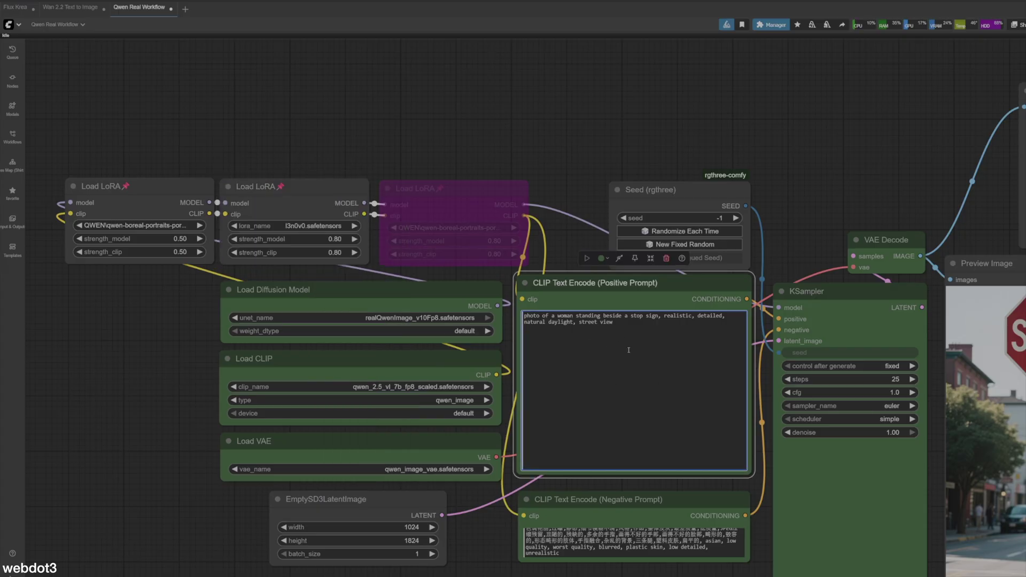
text(<lora:QWEN\qwen-boreal-portraits-portraits-high-rank.safetensors:1.0>,  <lora:l3n0v0.safetensors:1.0>,)
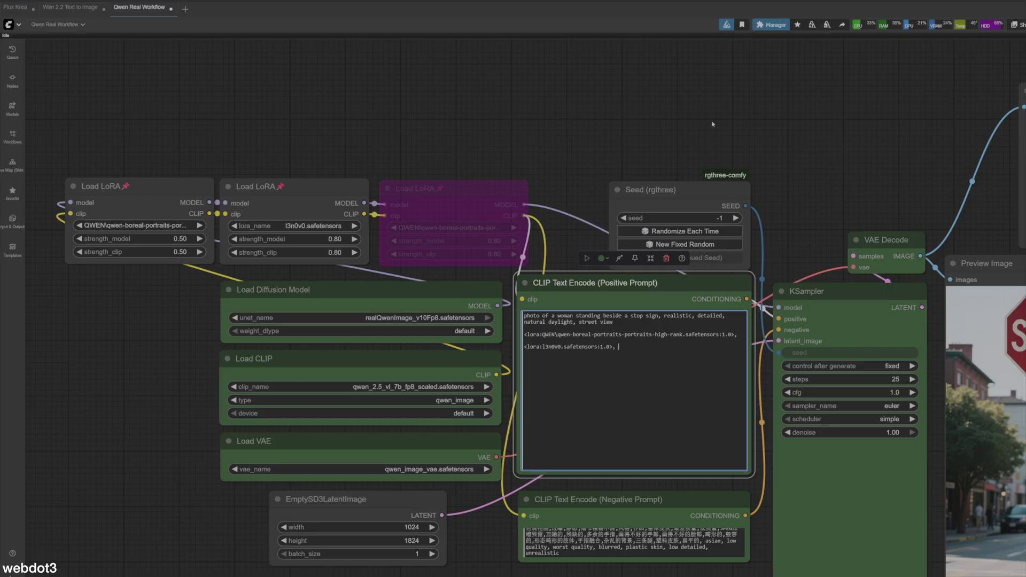
- Rerun the Qwen workflow with both LoRAs active for a more natural stop-sign photo
scroll(818, 176, right, 10)
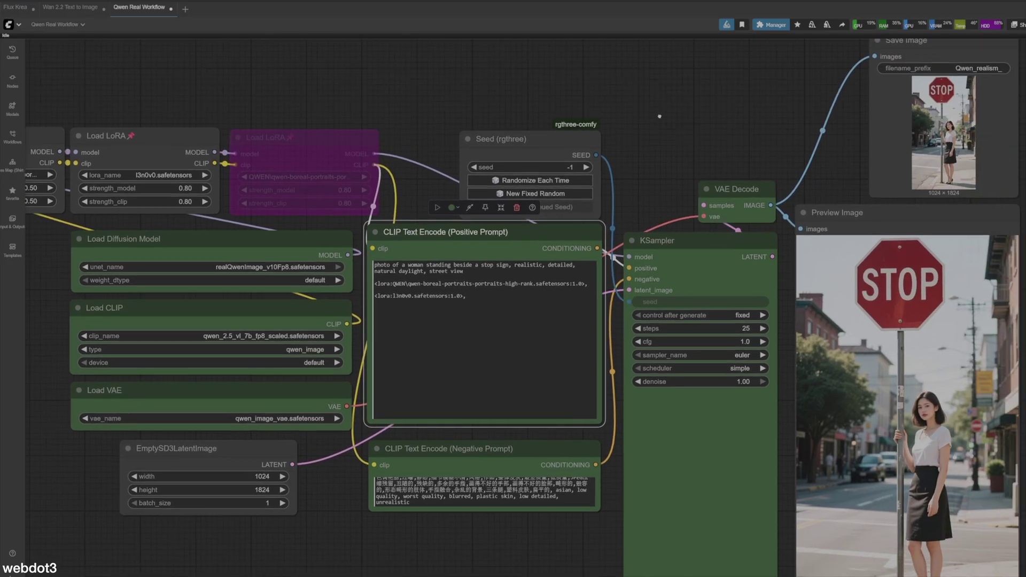
scroll(818, 262, up, 3)
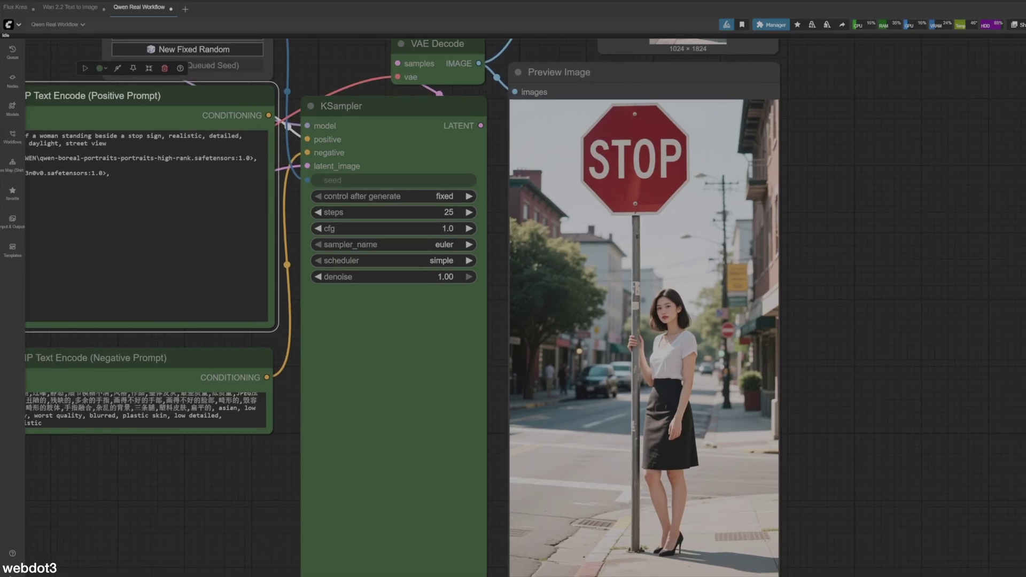
key(ctrl+Return)
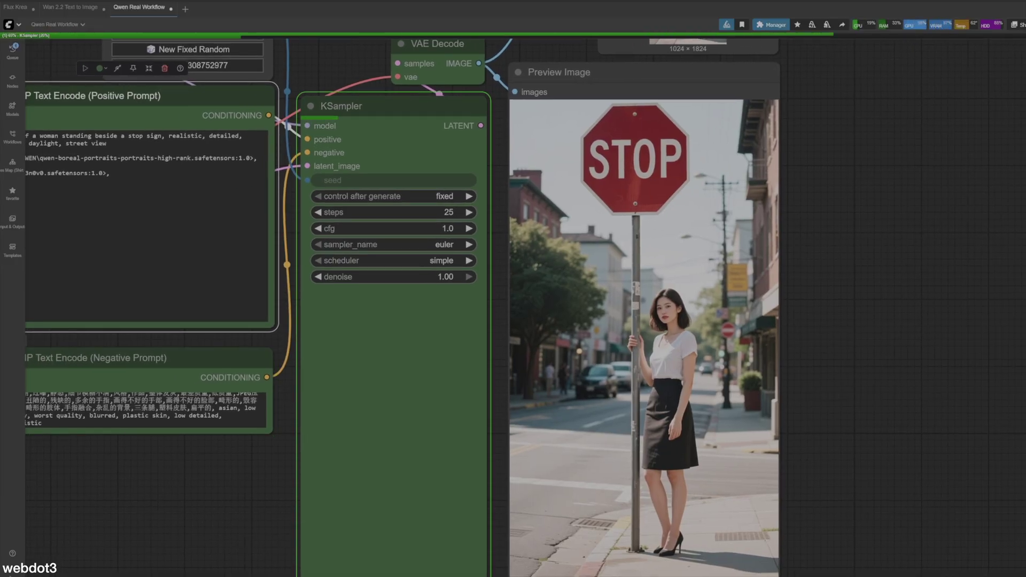